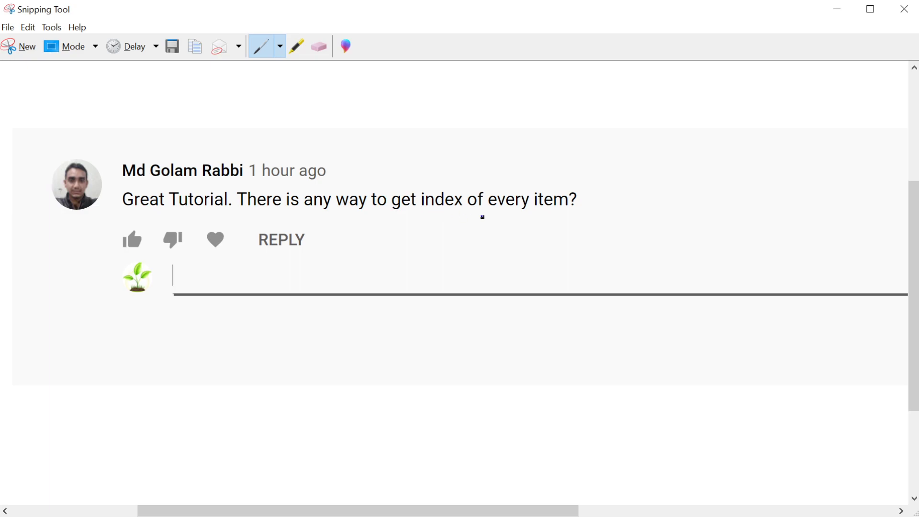
# Step: Minimize the Snipping Tool capture of the item-index question to reveal the Grocery List page
pyautogui.click(834, 13)
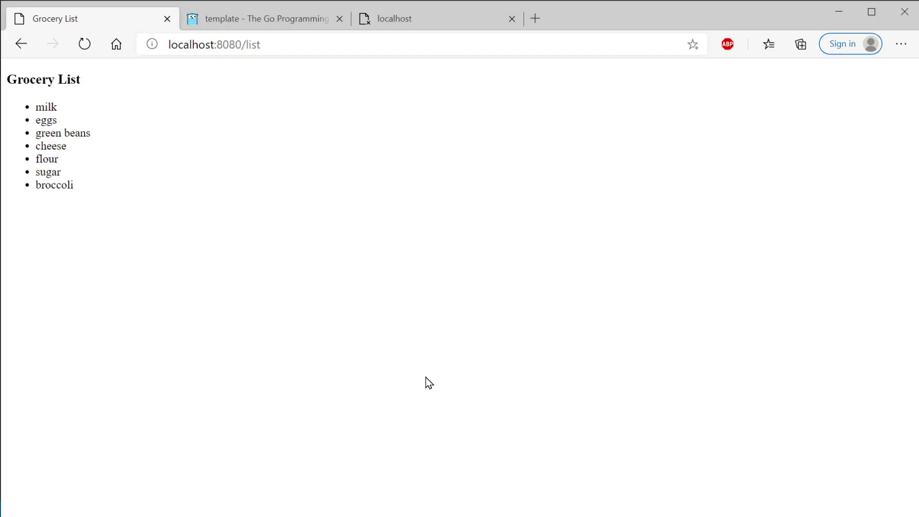
# Step: Highlight 'two variables', $index and $element in the text/template range documentation
pyautogui.click(250, 18)
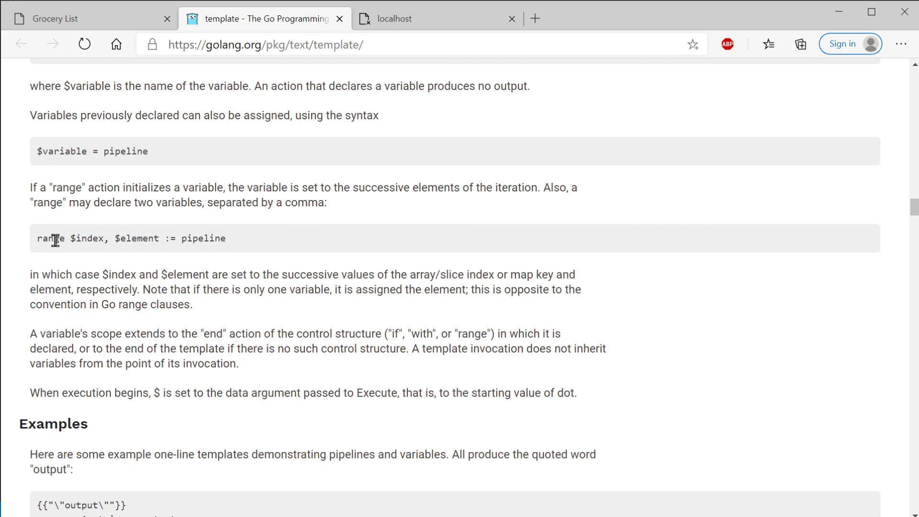
pyautogui.doubleClick(141, 203)
pyautogui.moveTo(161, 203); pyautogui.dragTo(209, 203)
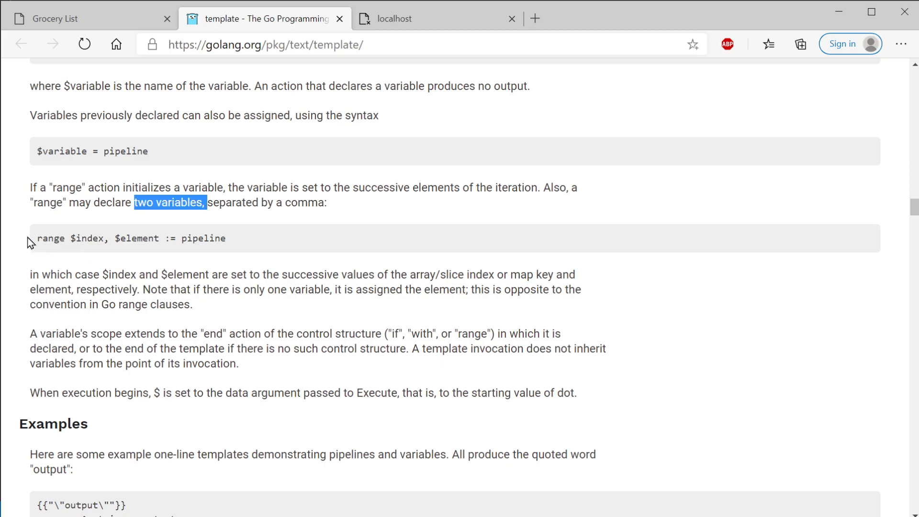
pyautogui.doubleClick(86, 239)
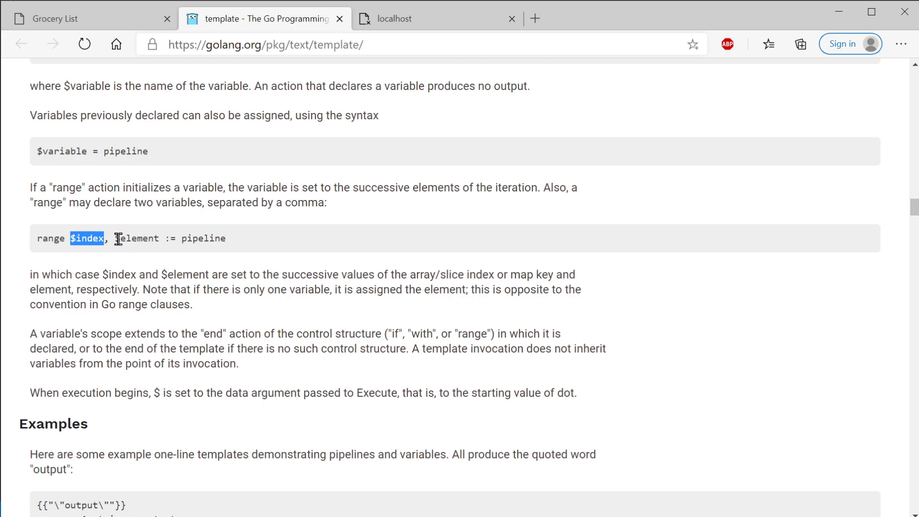
pyautogui.moveTo(116, 238); pyautogui.dragTo(227, 239)
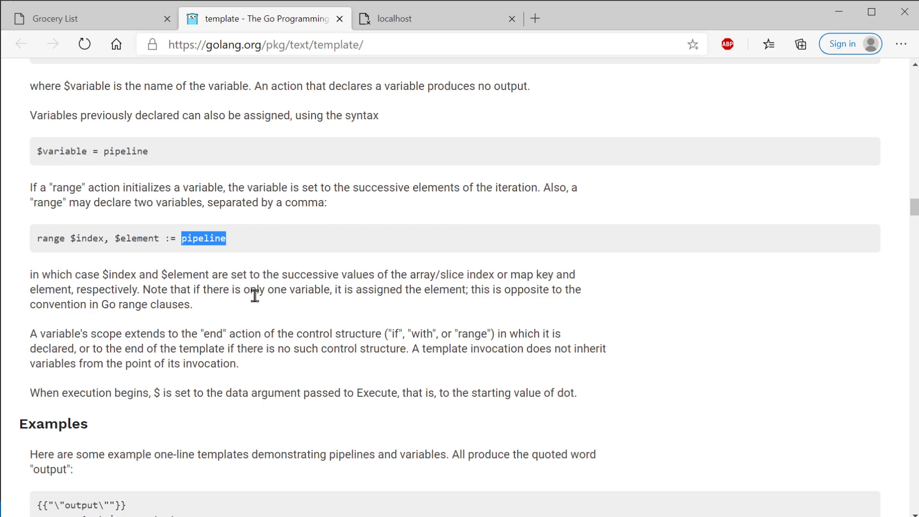
pyautogui.doubleClick(101, 239)
pyautogui.moveTo(101, 238); pyautogui.dragTo(158, 241)
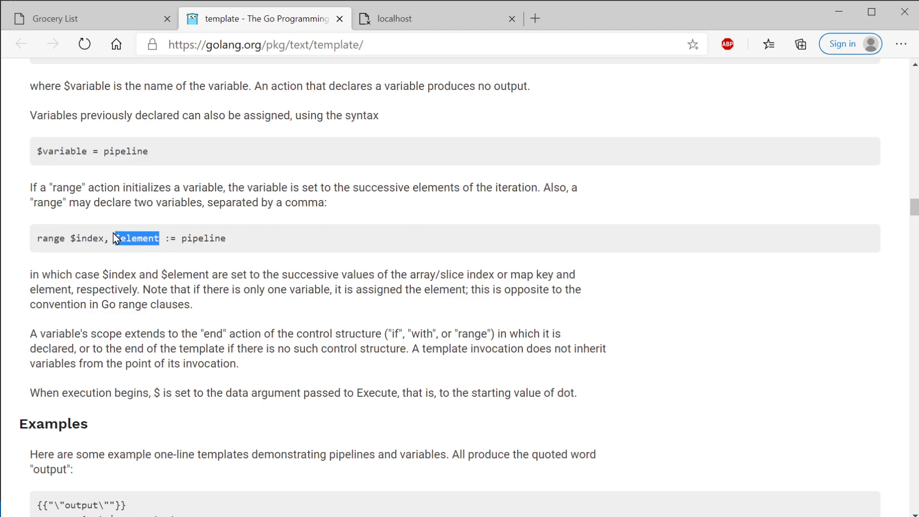
pyautogui.moveTo(72, 239); pyautogui.dragTo(161, 240)
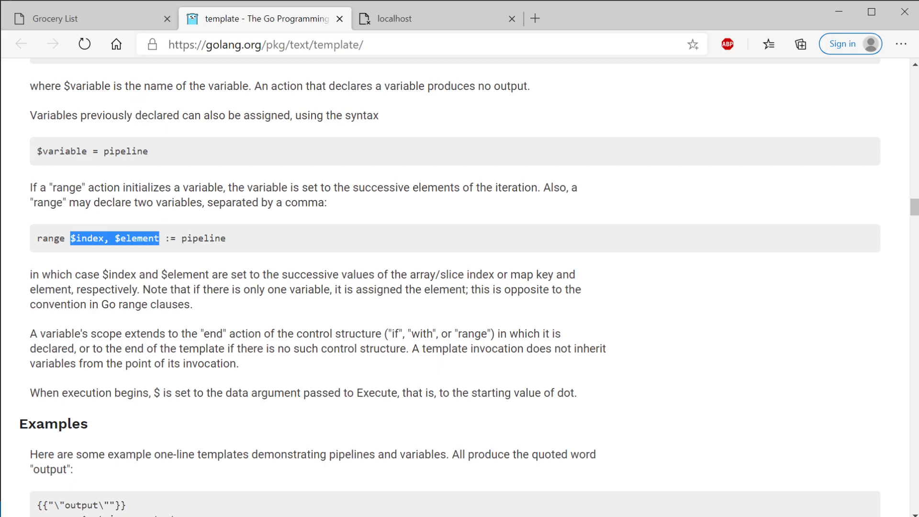
pyautogui.hotkey('alt', 'Tab')
# Step: Point out the dot in groceries.html's {{range .}} before returning to the docs
pyautogui.click(352, 240)
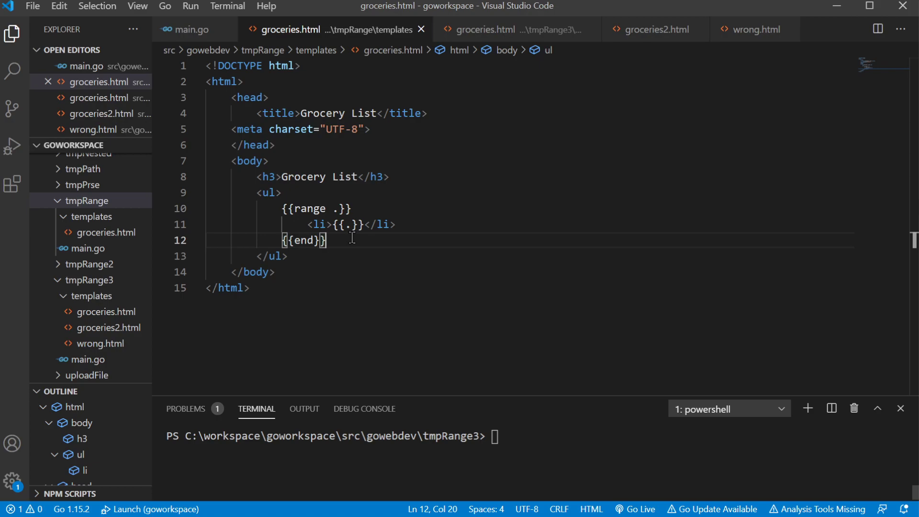
pyautogui.moveTo(332, 208); pyautogui.dragTo(338, 209)
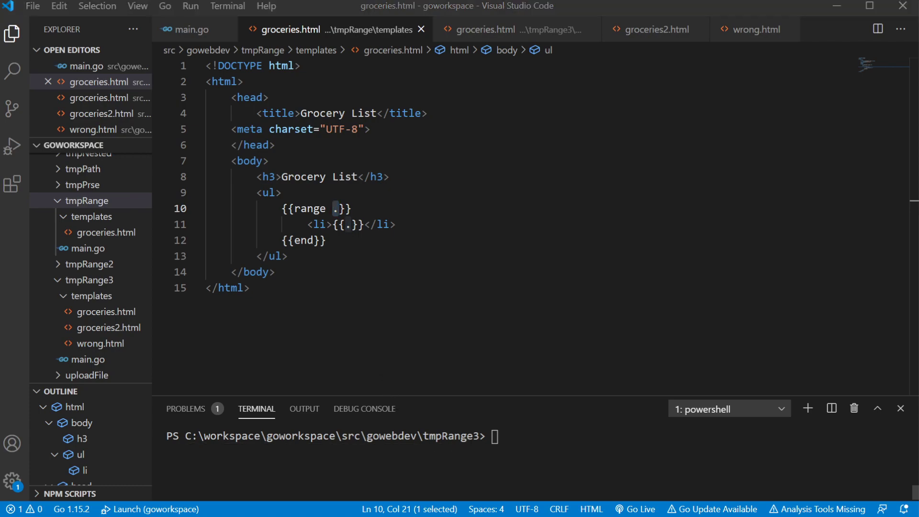
pyautogui.hotkey('alt', 'Tab')
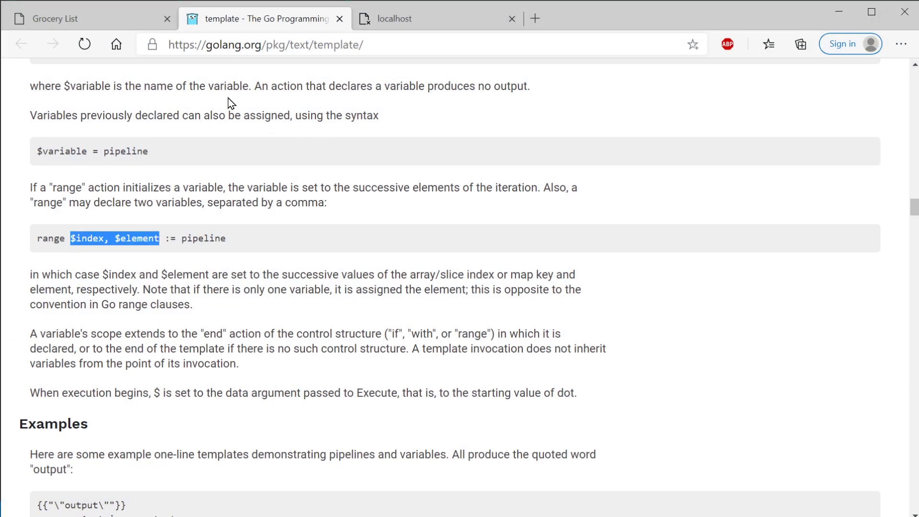
# Step: Show the rendered seven-item Grocery List page, briefly highlighting eggs
pyautogui.click(130, 19)
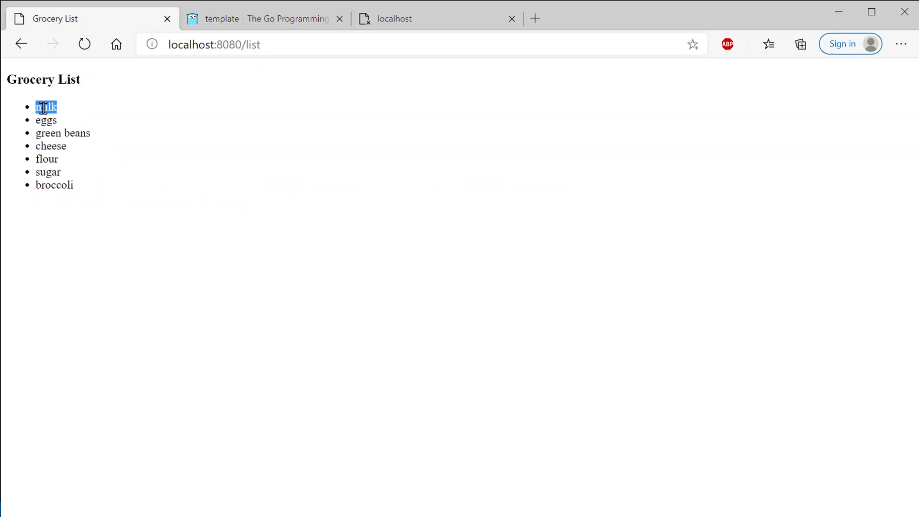
pyautogui.doubleClick(51, 121)
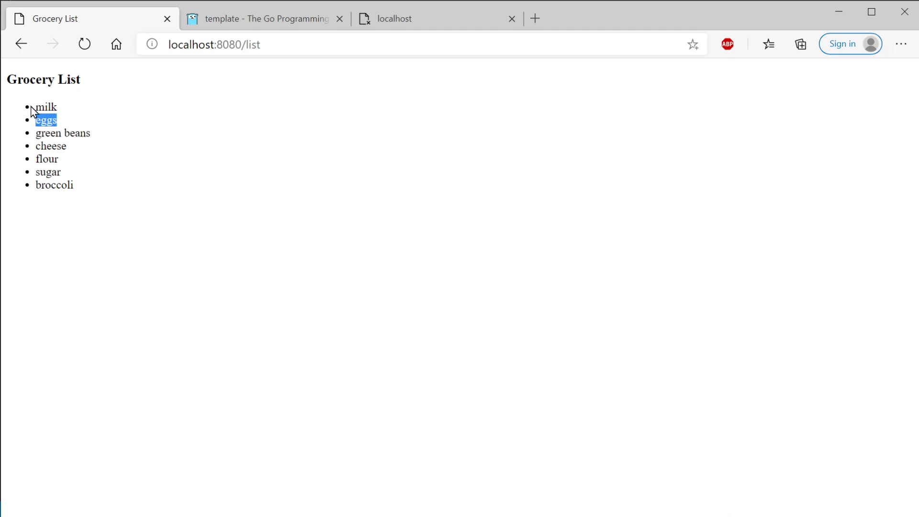
pyautogui.click(25, 112)
# Step: Open tmpRange3 groceries.html and highlight its {{range $index, $element := .}} declaration
pyautogui.hotkey('alt', 'Tab')
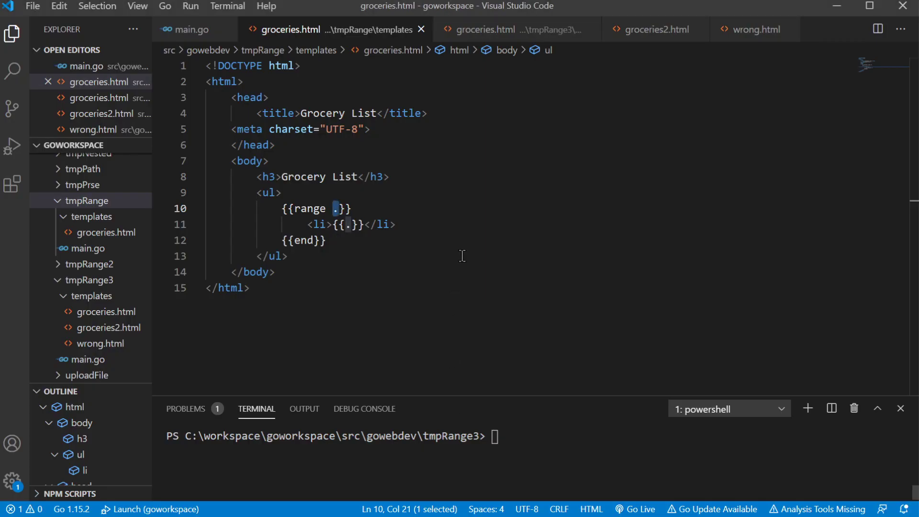
pyautogui.click(463, 256)
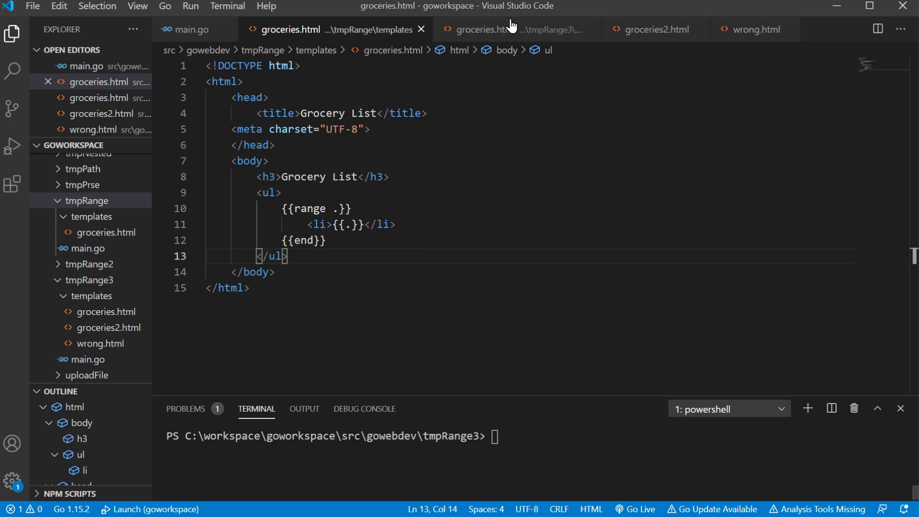
pyautogui.click(495, 30)
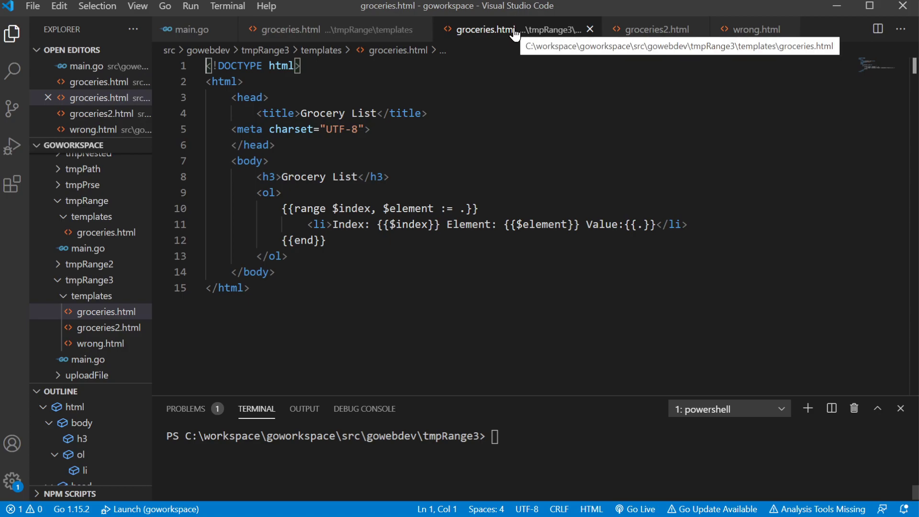
pyautogui.moveTo(291, 208); pyautogui.dragTo(327, 209)
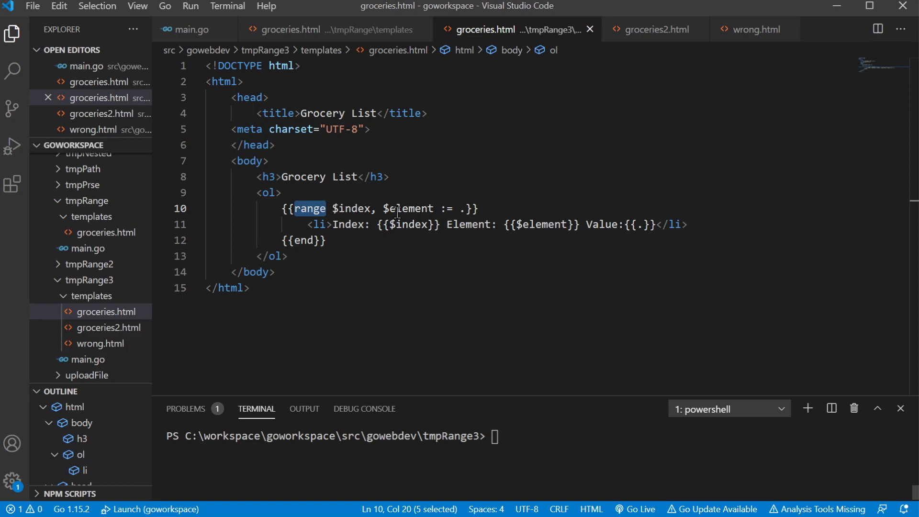
pyautogui.moveTo(461, 209); pyautogui.dragTo(467, 208)
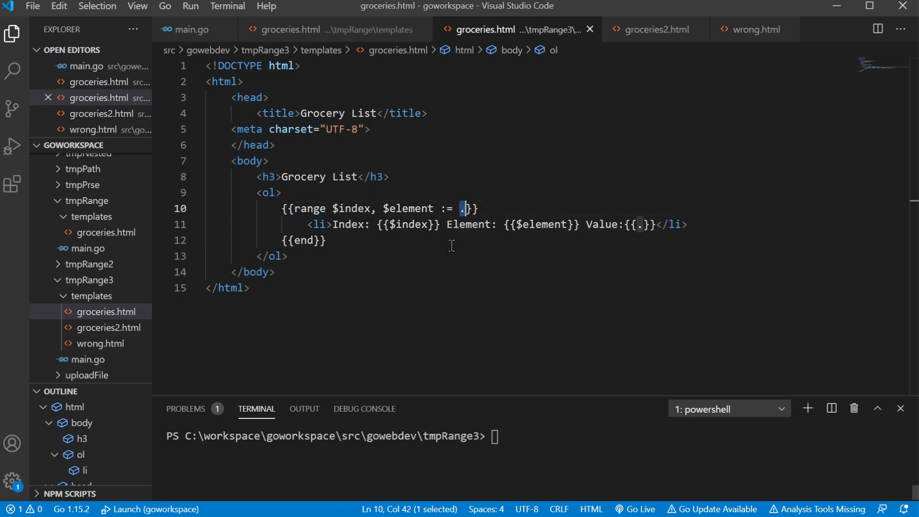
pyautogui.moveTo(333, 209); pyautogui.dragTo(431, 209)
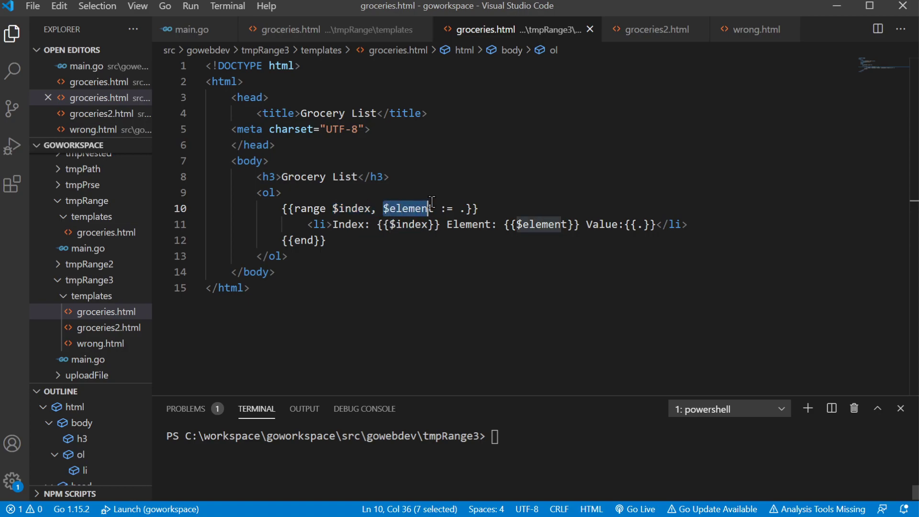
# Step: Highlight the Index, Element and Value outputs on line 11, then run go run main.go
pyautogui.moveTo(378, 224); pyautogui.dragTo(437, 225)
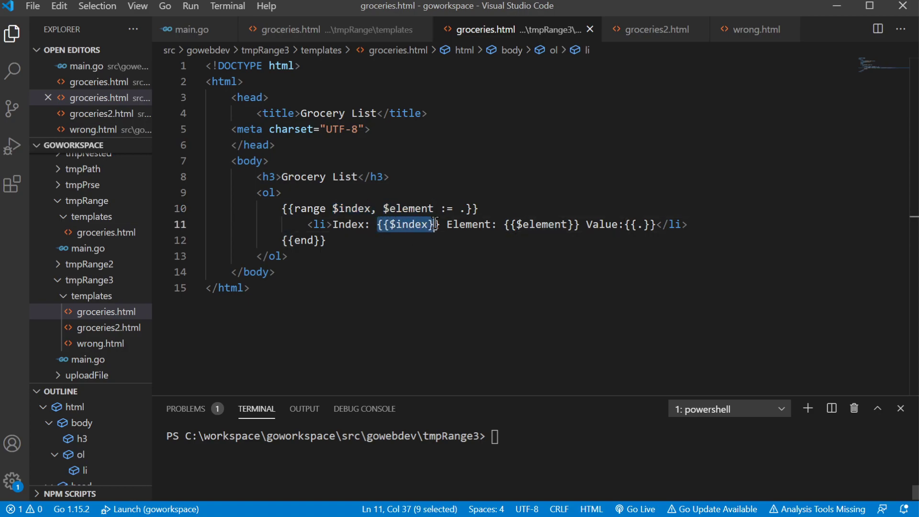
pyautogui.click(511, 225)
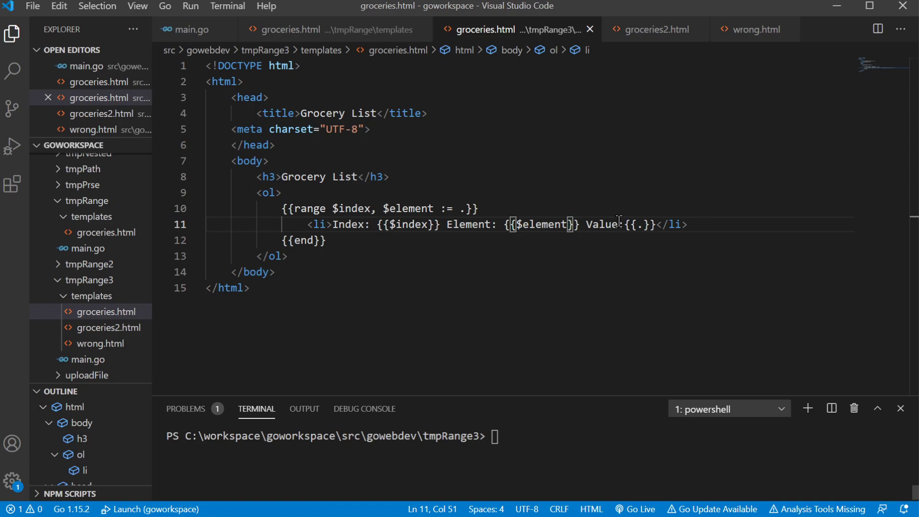
pyautogui.moveTo(637, 225); pyautogui.dragTo(644, 224)
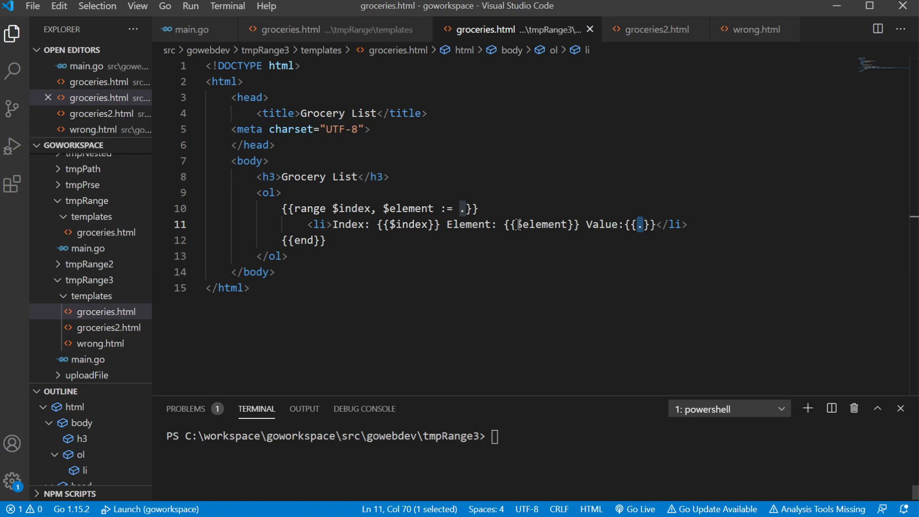
pyautogui.moveTo(504, 225); pyautogui.dragTo(581, 224)
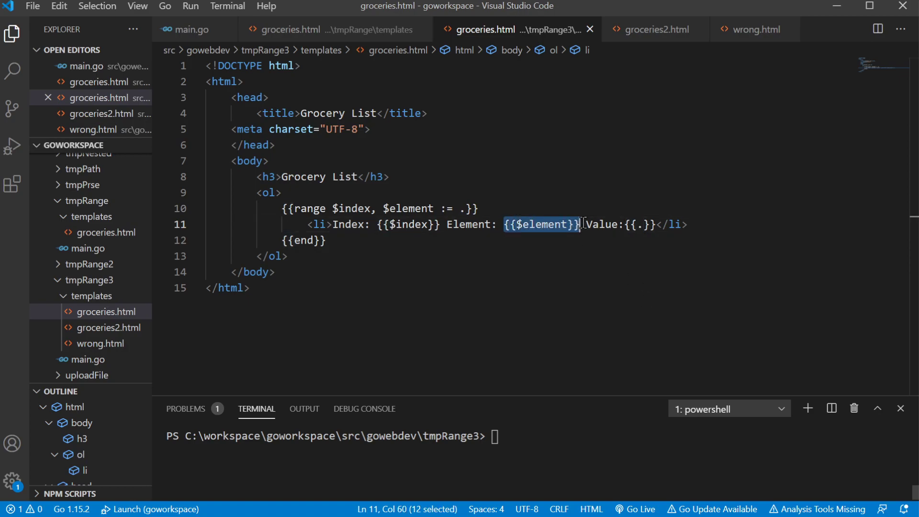
pyautogui.click(555, 446)
pyautogui.write('go run main.go')
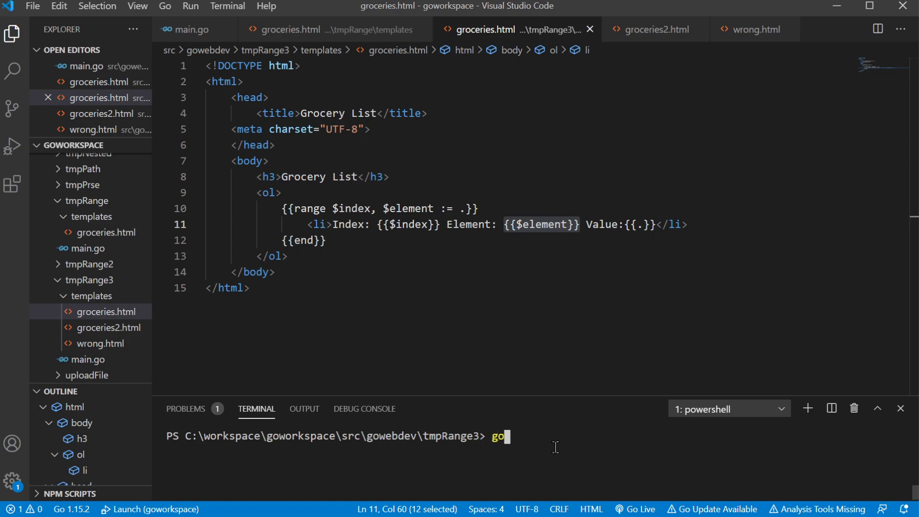
pyautogui.press('Return')
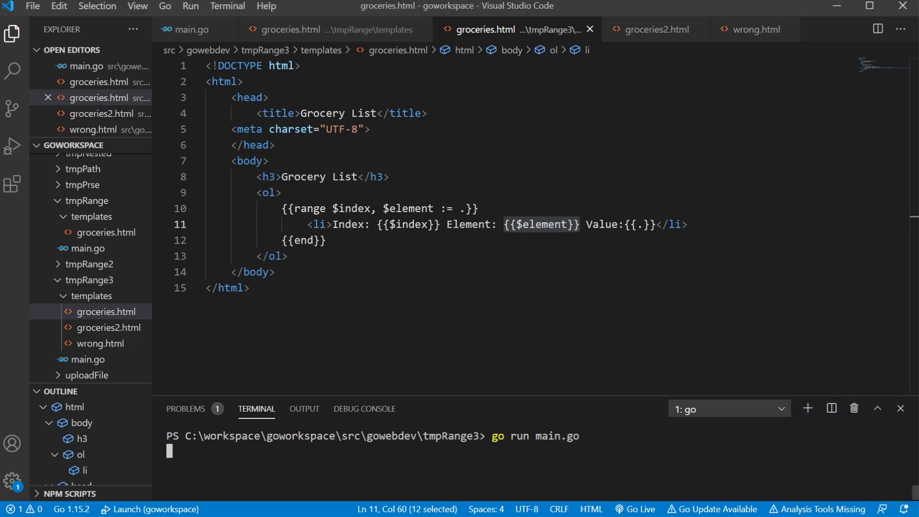
# Step: Load localhost:8080/list in Edge
pyautogui.hotkey('alt', 'Tab')
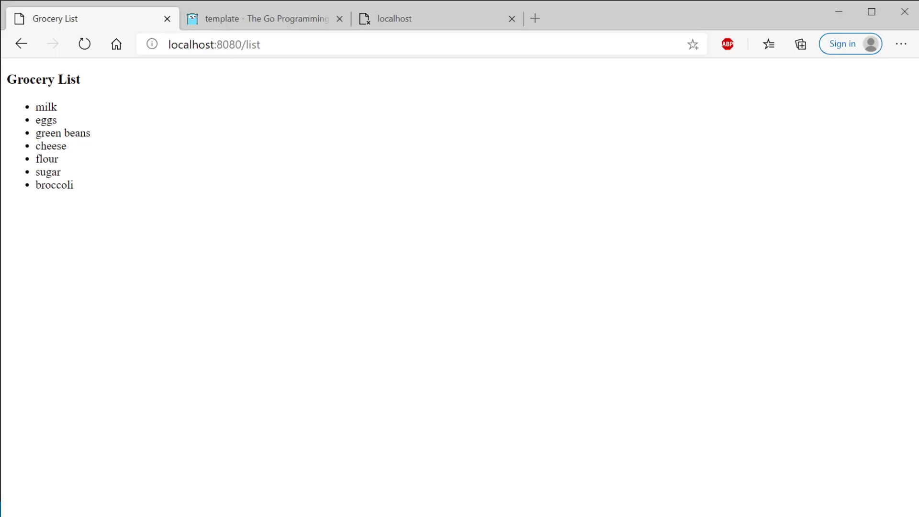
pyautogui.click(407, 25)
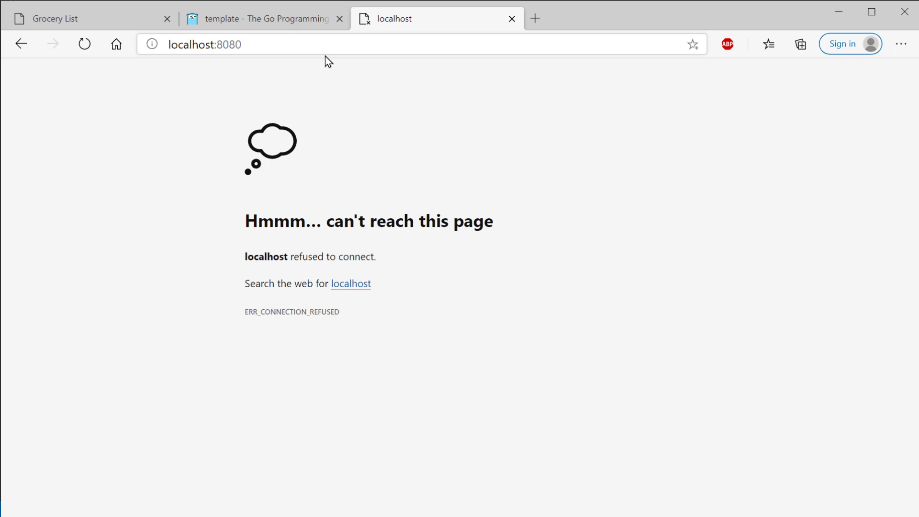
pyautogui.click(316, 45)
pyautogui.press('End')
pyautogui.write('/')
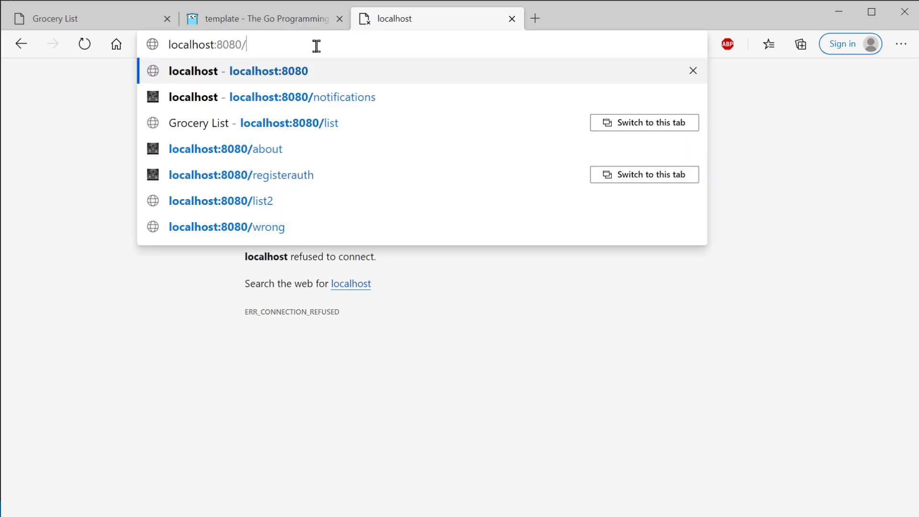
pyautogui.write('list')
pyautogui.press('Return')
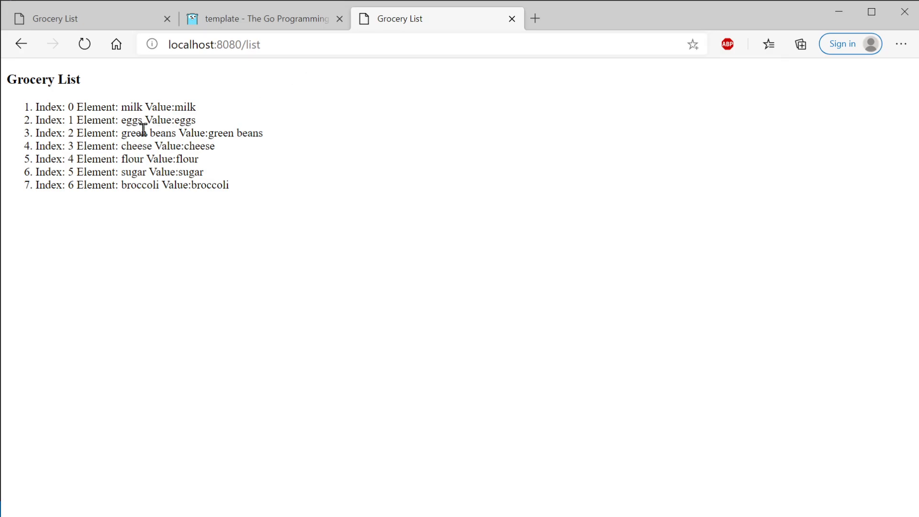
# Step: Highlight the index, element and value shown for milk, eggs and green beans
pyautogui.moveTo(38, 107); pyautogui.dragTo(76, 107)
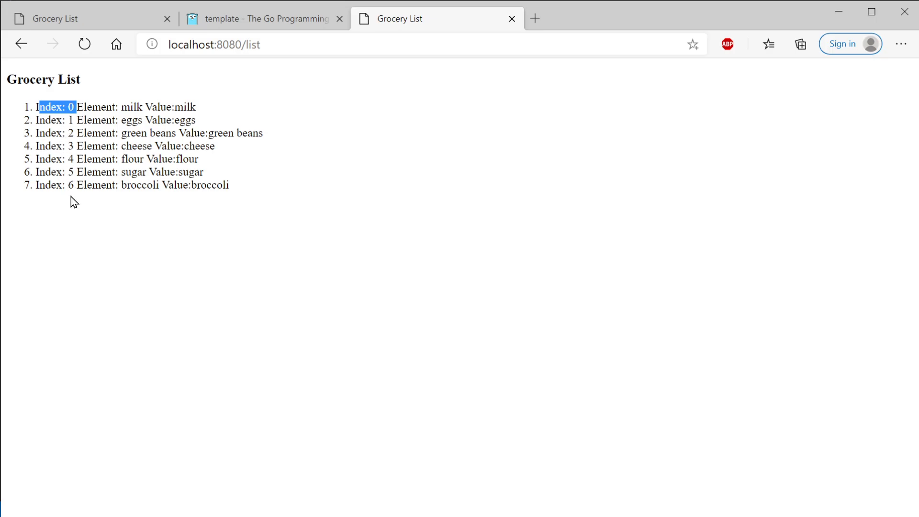
pyautogui.moveTo(54, 108); pyautogui.dragTo(30, 162)
pyautogui.click(49, 107)
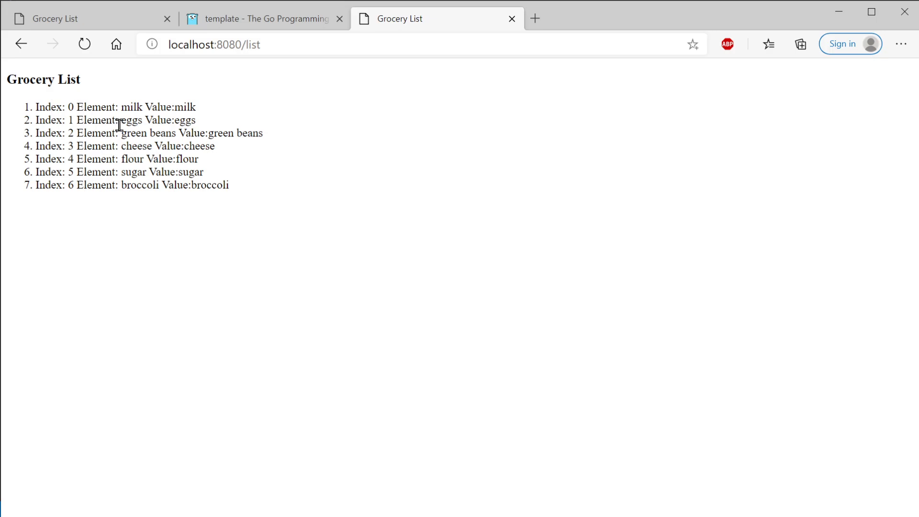
pyautogui.moveTo(121, 107); pyautogui.dragTo(141, 108)
pyautogui.doubleClick(128, 120)
pyautogui.tripleClick(249, 132)
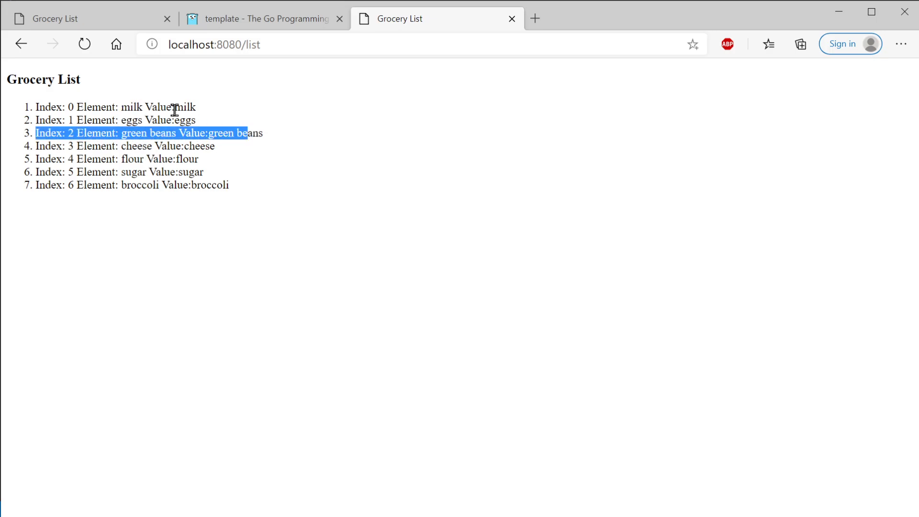
pyautogui.doubleClick(181, 108)
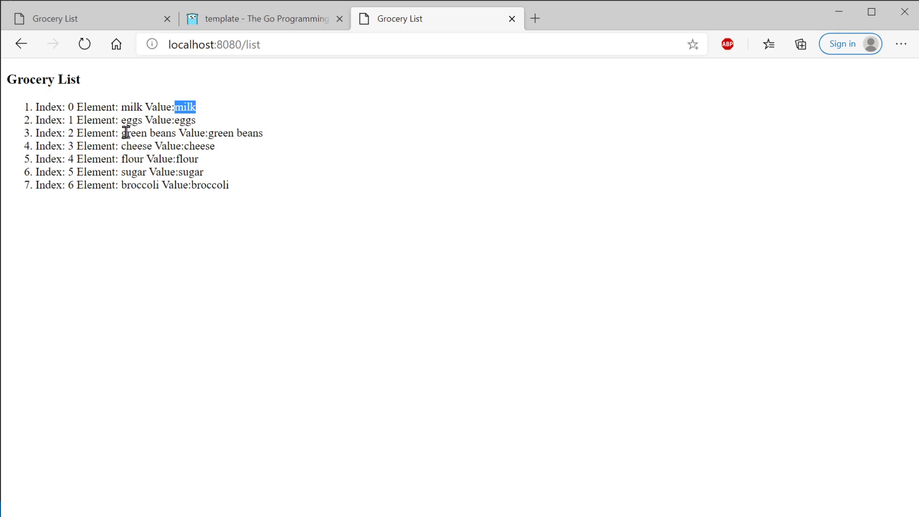
pyautogui.moveTo(122, 132); pyautogui.dragTo(262, 132)
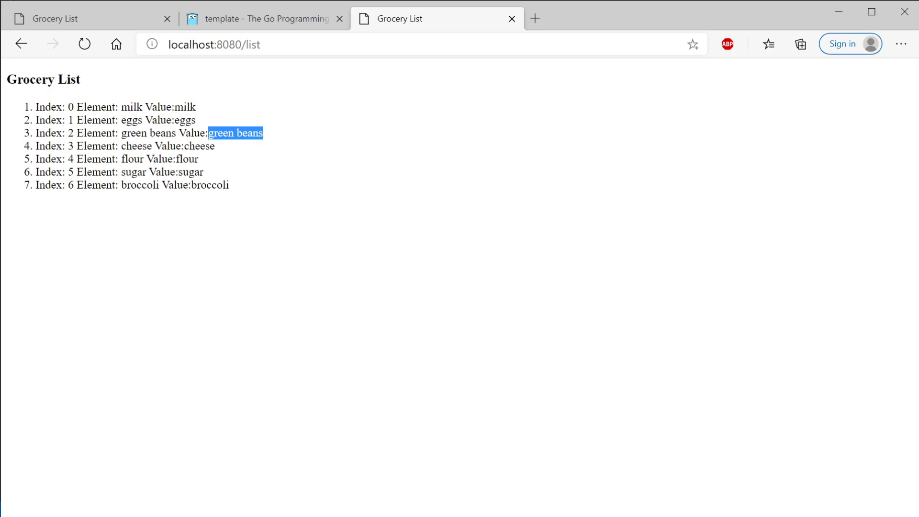
pyautogui.hotkey('alt', 'Tab')
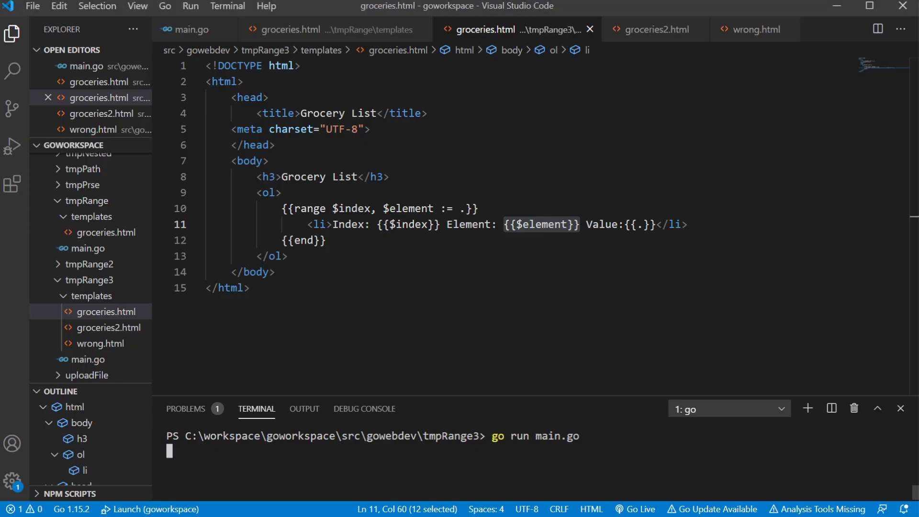
pyautogui.click(551, 288)
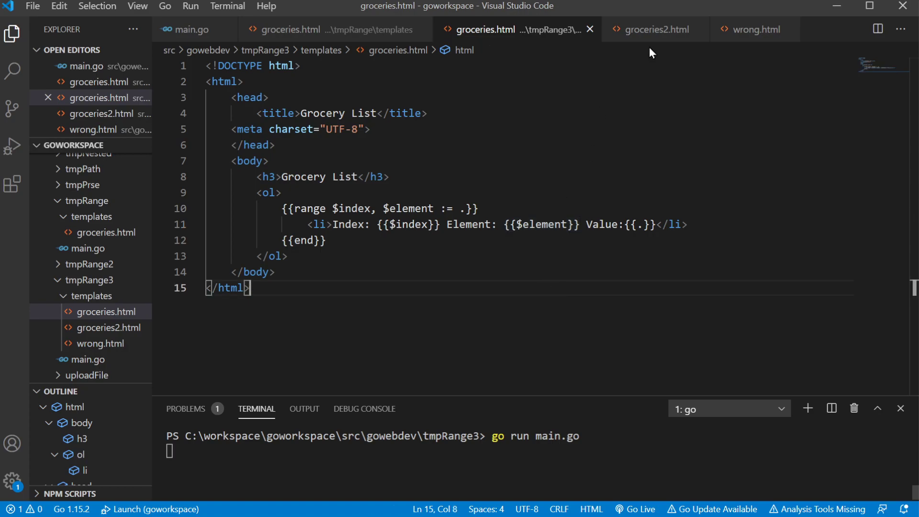
# Step: Open groceries2.html, compare it with tmpRange groceries.html, and highlight its $element := declaration
pyautogui.click(658, 33)
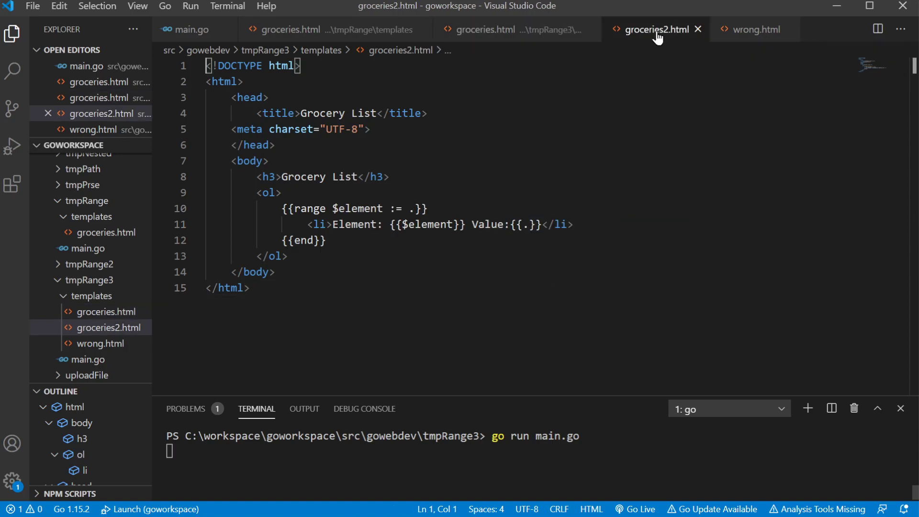
pyautogui.click(457, 257)
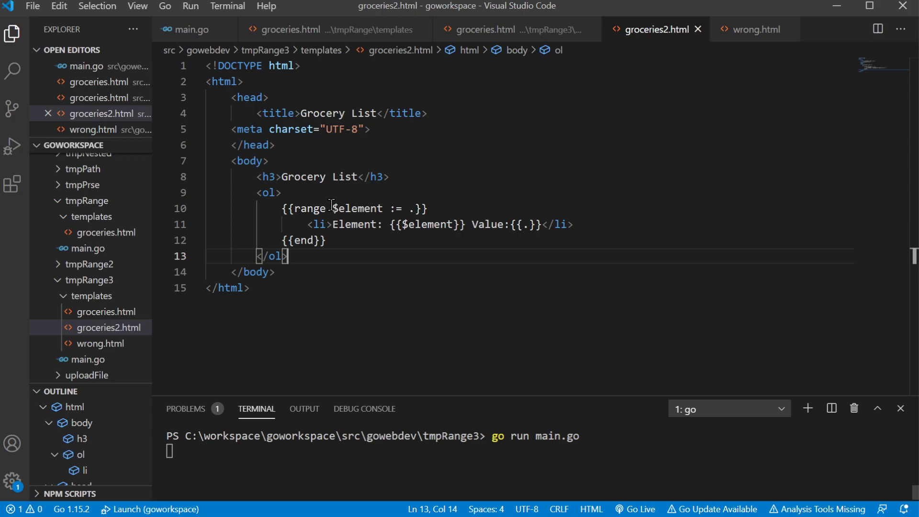
pyautogui.moveTo(332, 208); pyautogui.dragTo(407, 208)
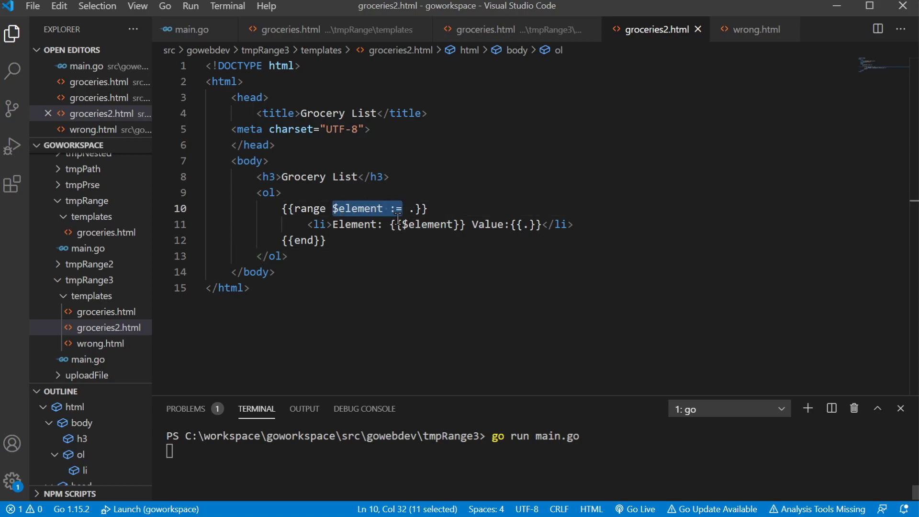
pyautogui.click(347, 30)
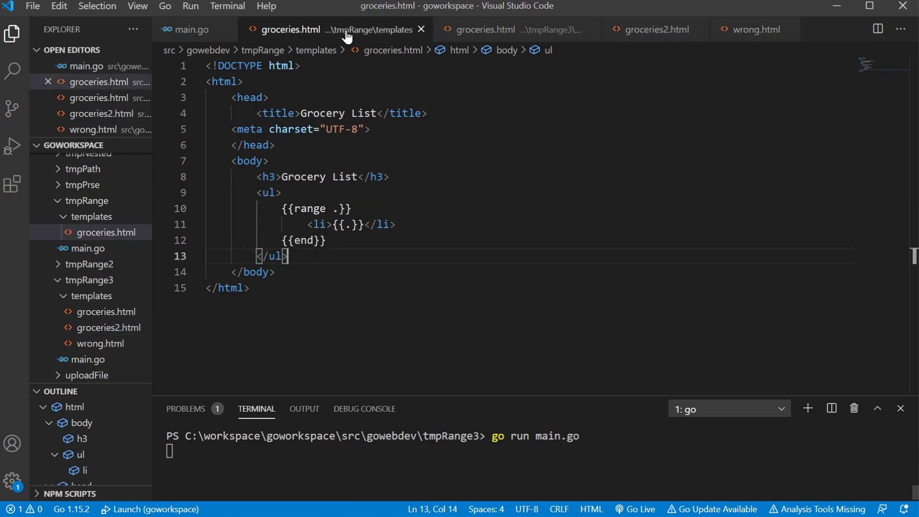
pyautogui.click(632, 32)
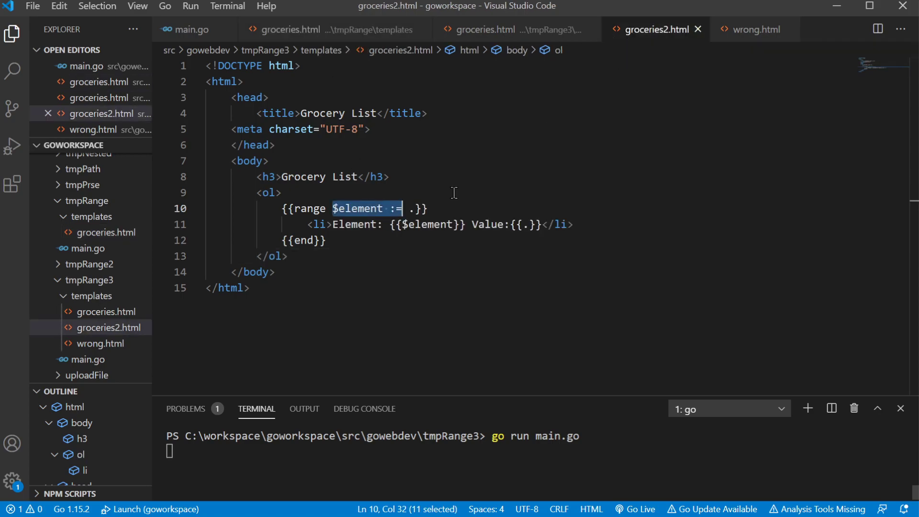
pyautogui.click(457, 194)
pyautogui.moveTo(332, 209); pyautogui.dragTo(404, 208)
pyautogui.click(440, 225)
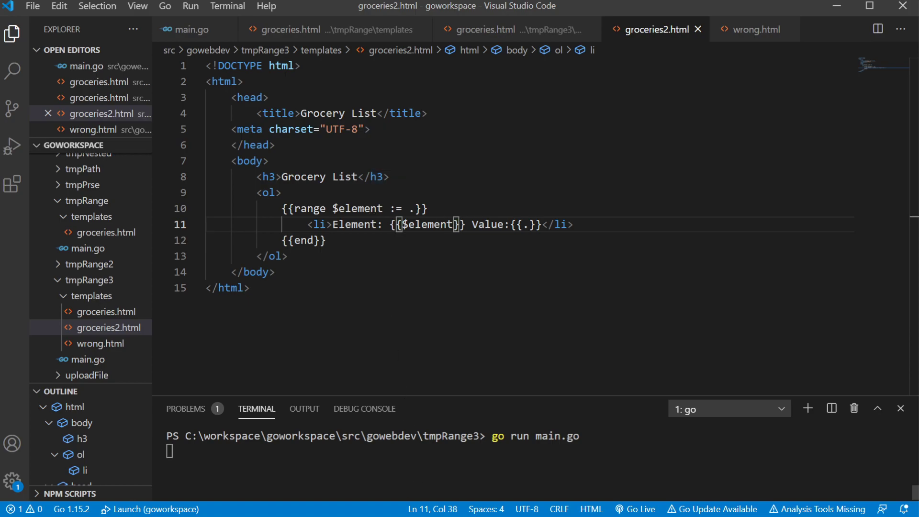
# Step: Load the localhost:8080/list2 page in Edge
pyautogui.hotkey('alt', 'Tab')
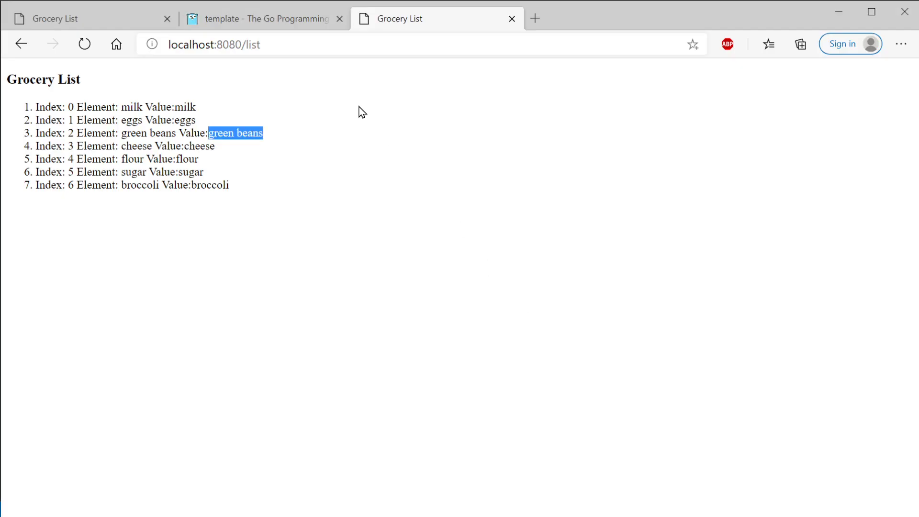
pyautogui.click(301, 45)
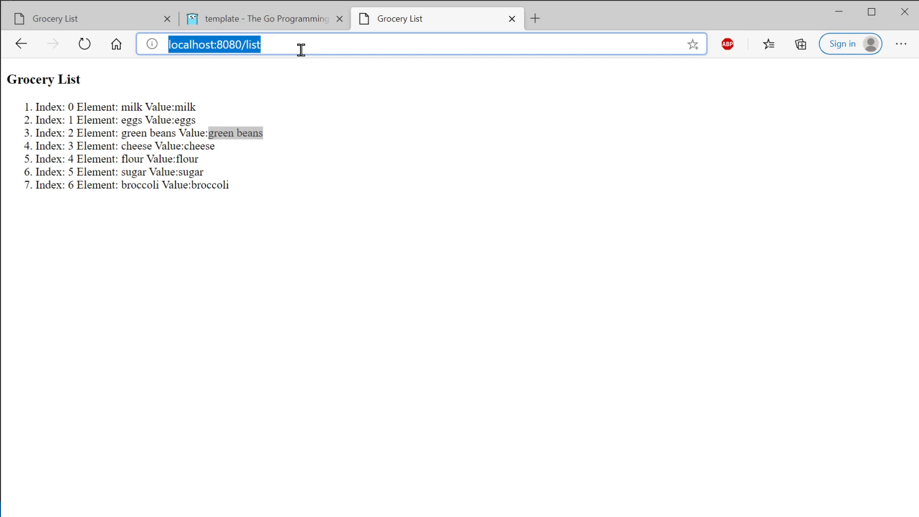
pyautogui.press('End')
pyautogui.write('2')
pyautogui.press('Return')
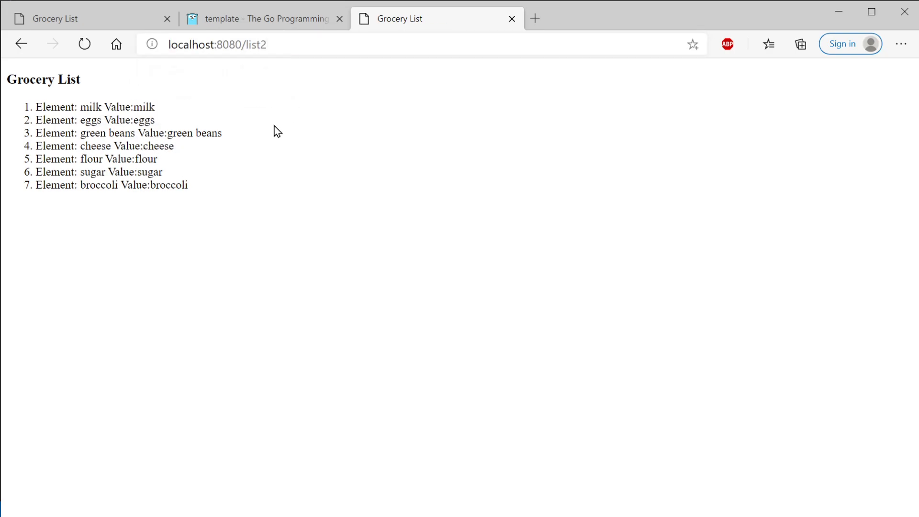
# Step: Highlight the element and value entries for milk and eggs on /list2
pyautogui.moveTo(81, 108); pyautogui.dragTo(99, 108)
pyautogui.click(93, 124)
pyautogui.moveTo(134, 107); pyautogui.dragTo(156, 107)
pyautogui.doubleClick(86, 120)
pyautogui.moveTo(135, 120); pyautogui.dragTo(144, 121)
pyautogui.hotkey('alt', 'Tab')
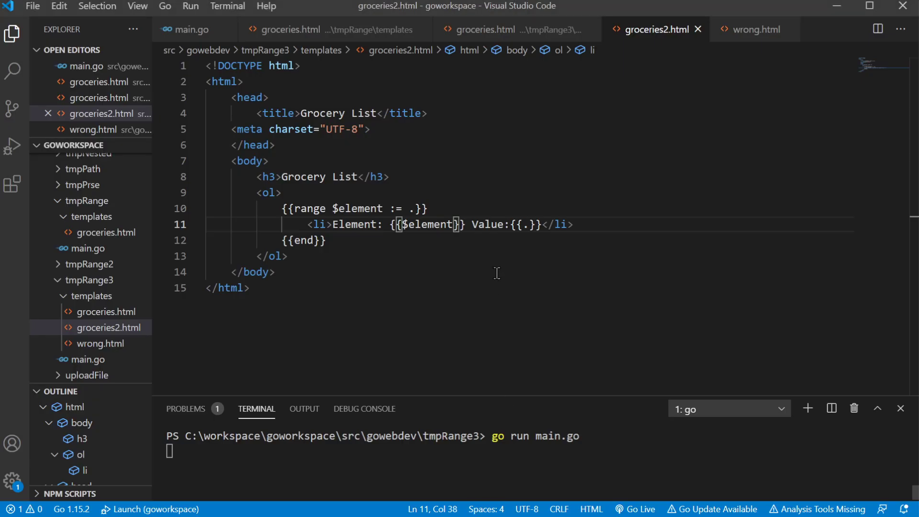
# Step: Open wrong.html and mark its swapped $element, $index range declaration
pyautogui.click(747, 29)
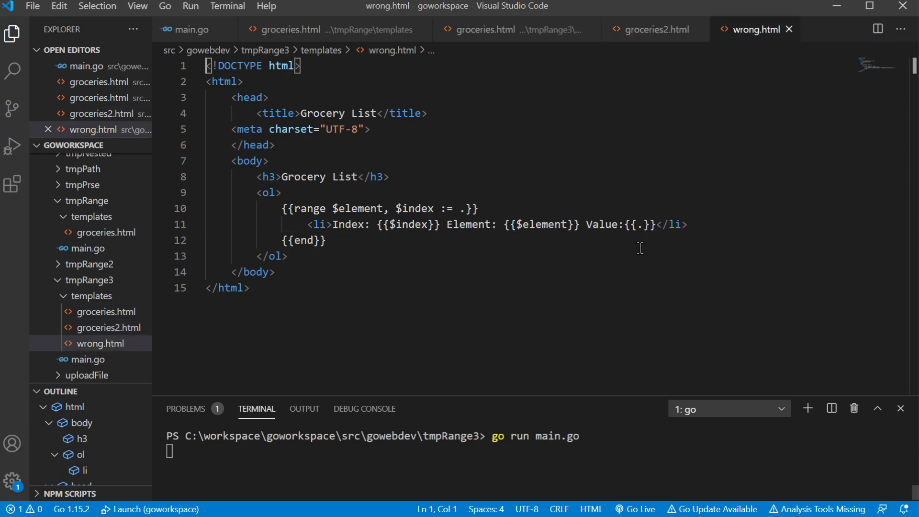
pyautogui.moveTo(331, 207); pyautogui.dragTo(436, 209)
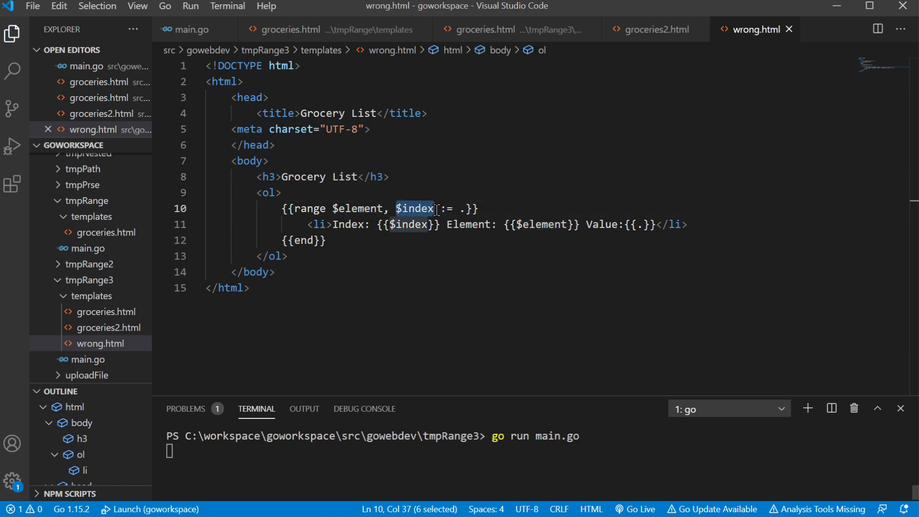
pyautogui.click(407, 208)
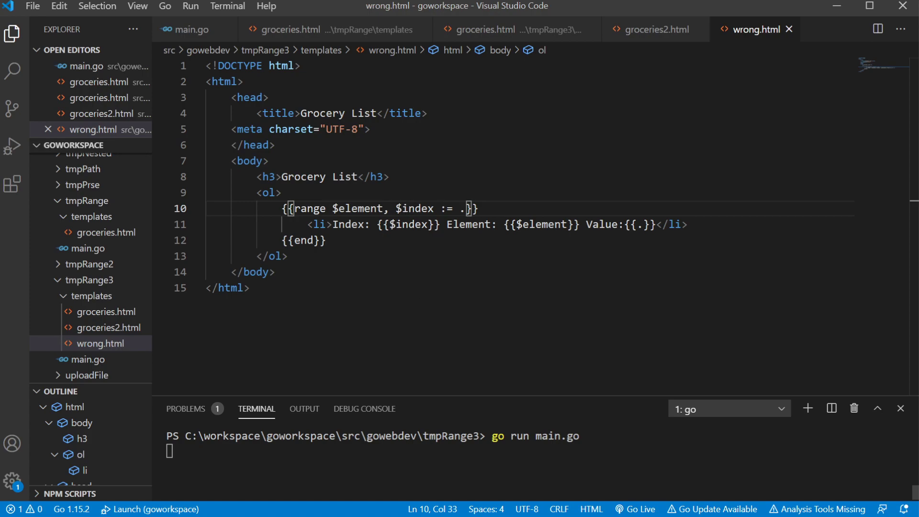
pyautogui.hotkey('alt', 'Tab')
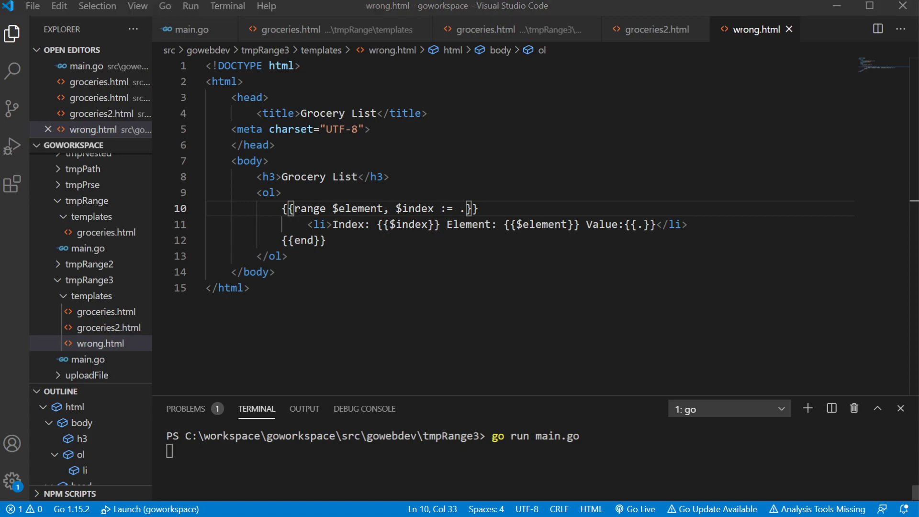
# Step: Change the address from list2 to /wrong, then highlight milk and the Index label in the first item
pyautogui.doubleClick(289, 44)
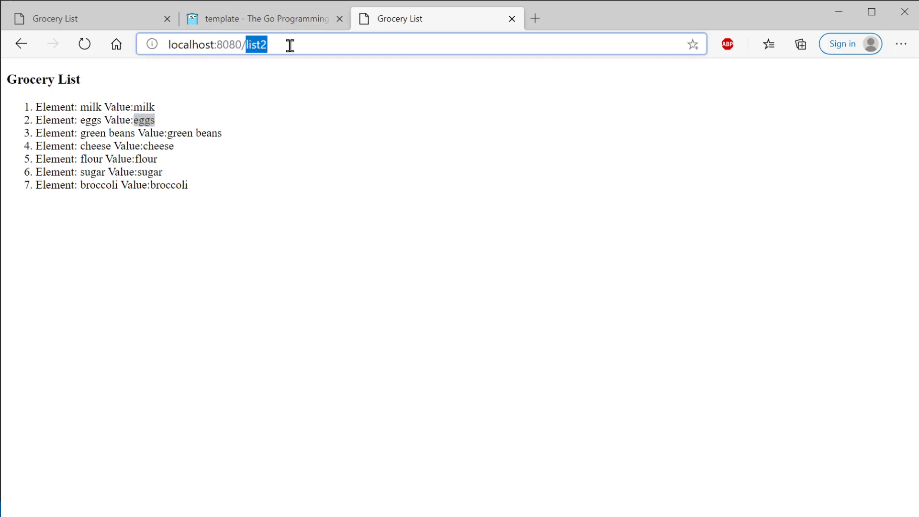
pyautogui.write('wrong')
pyautogui.press('Return')
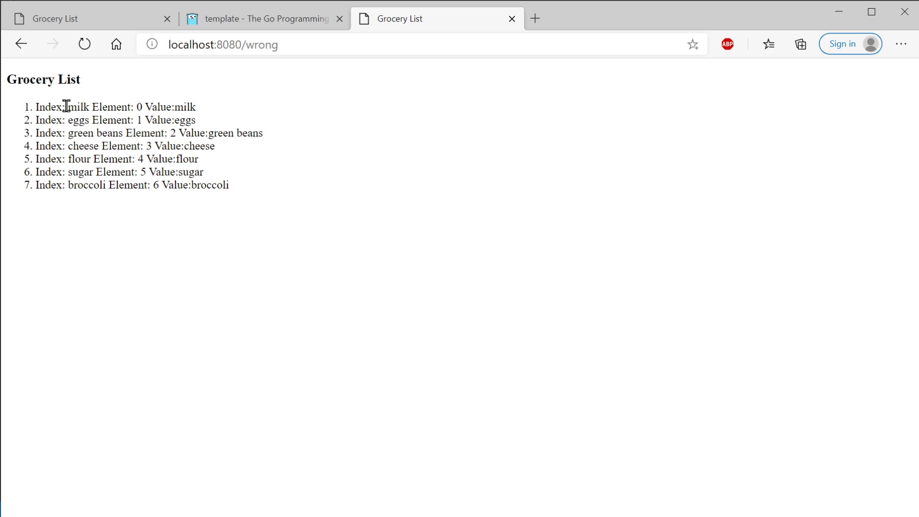
pyautogui.moveTo(67, 107); pyautogui.dragTo(90, 107)
pyautogui.moveTo(35, 107); pyautogui.dragTo(58, 107)
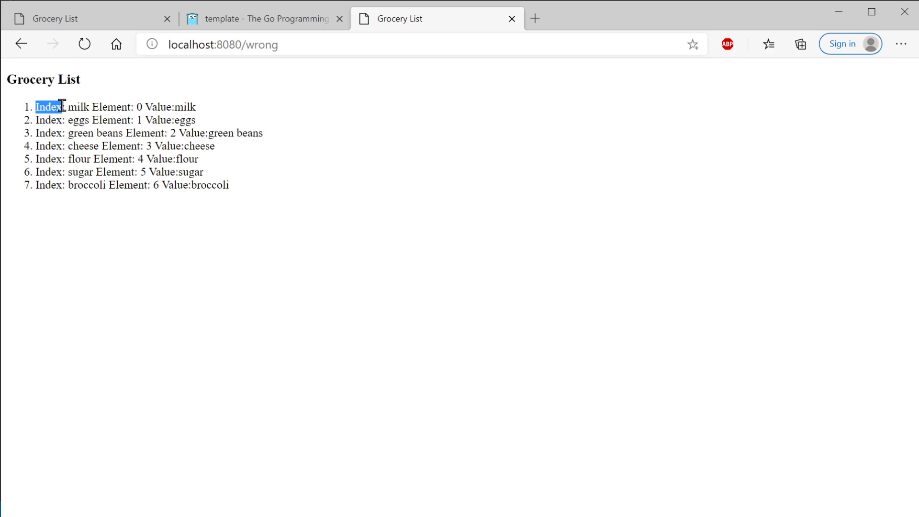
pyautogui.click(89, 107)
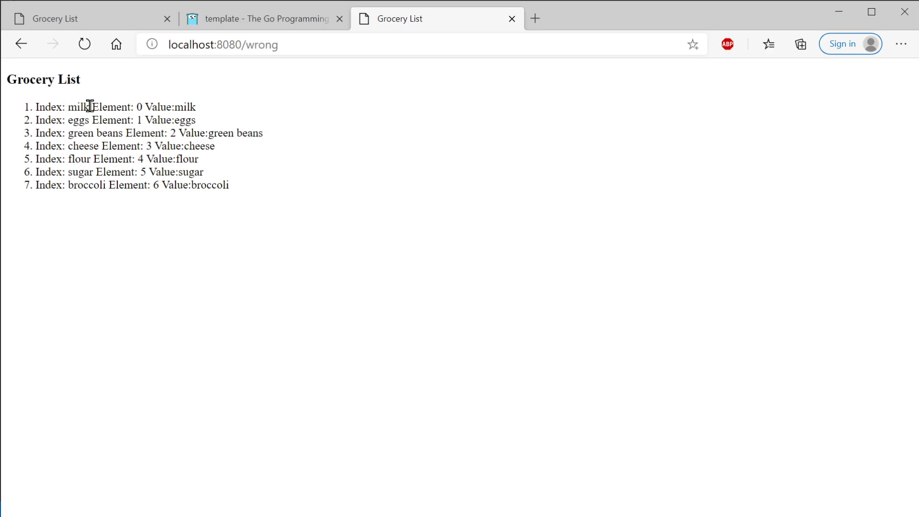
pyautogui.hotkey('alt', 'Tab')
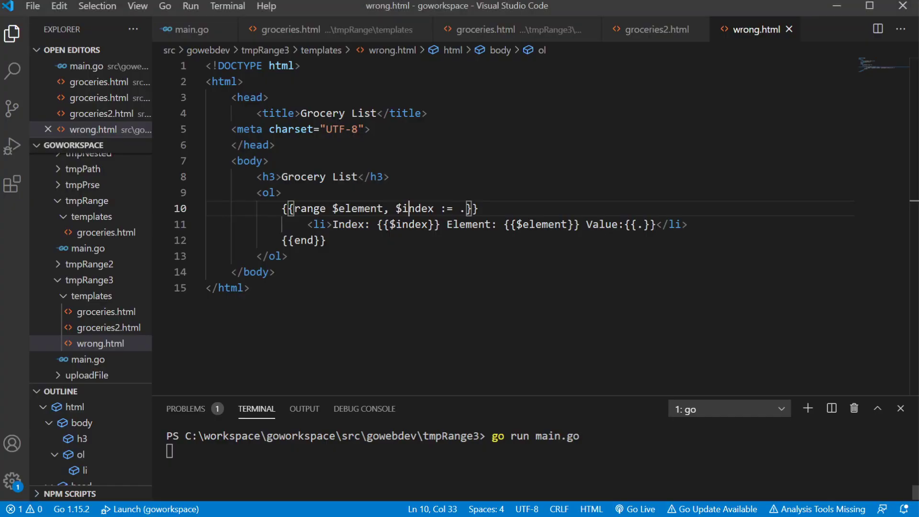
pyautogui.moveTo(333, 209); pyautogui.dragTo(436, 208)
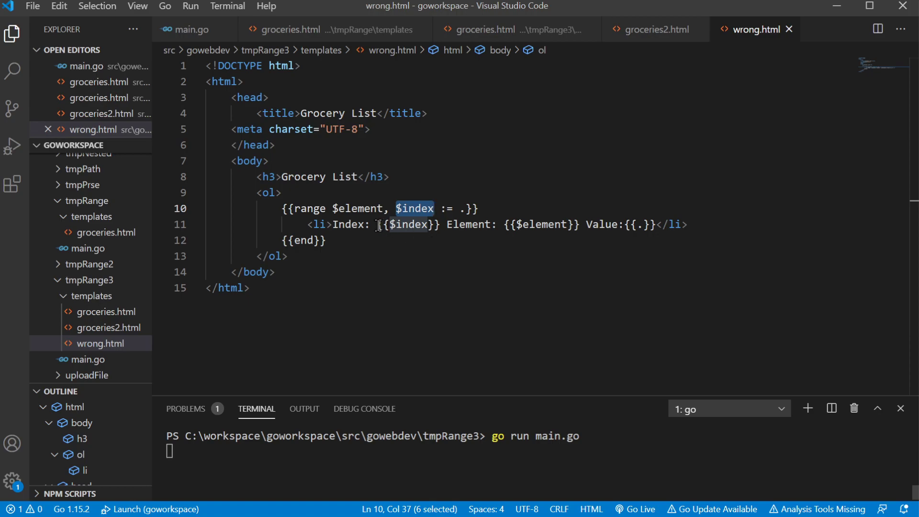
pyautogui.moveTo(378, 224); pyautogui.dragTo(440, 224)
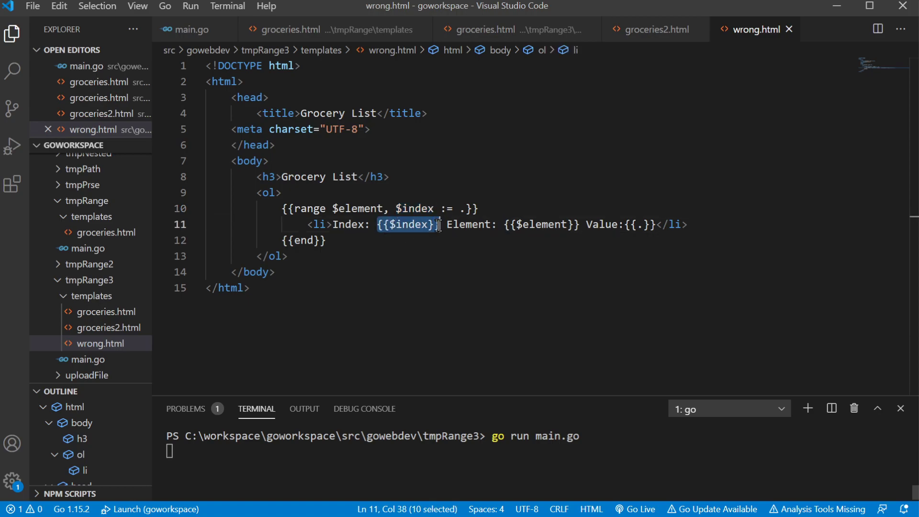
pyautogui.click(414, 224)
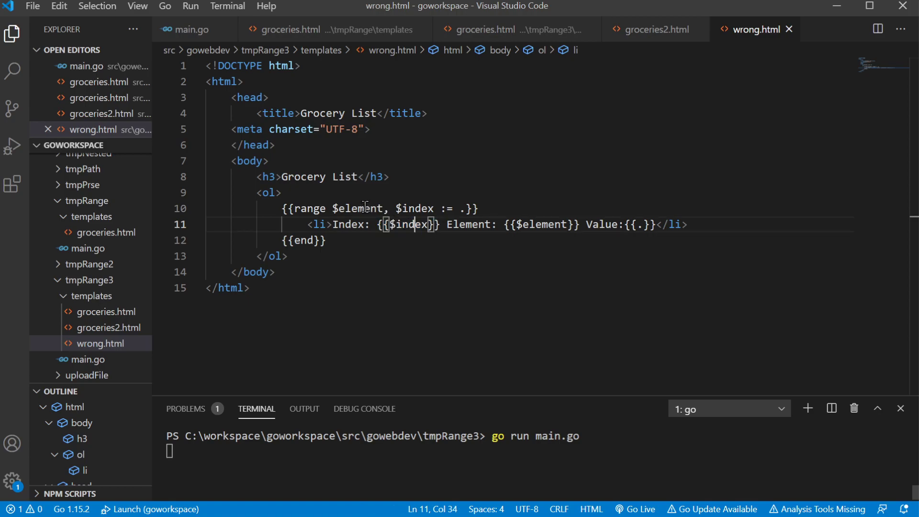
pyautogui.moveTo(395, 209); pyautogui.dragTo(436, 209)
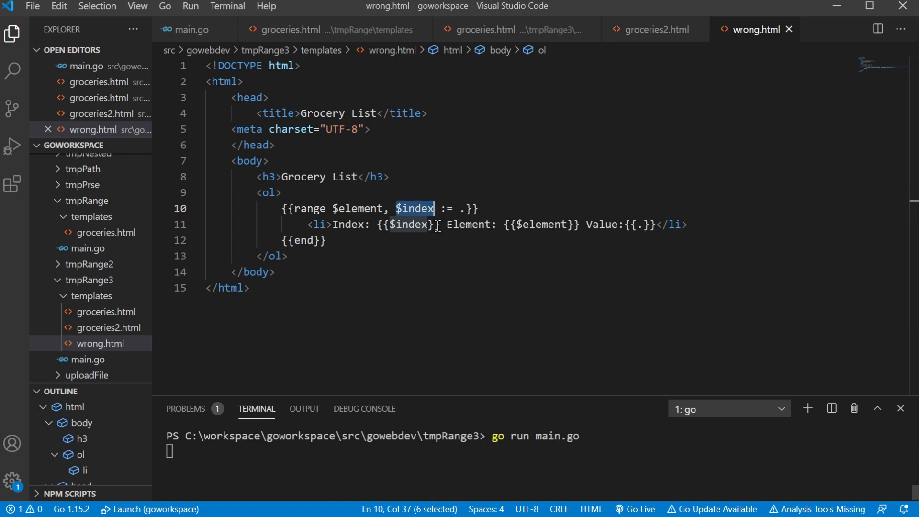
pyautogui.click(420, 208)
pyautogui.click(344, 208)
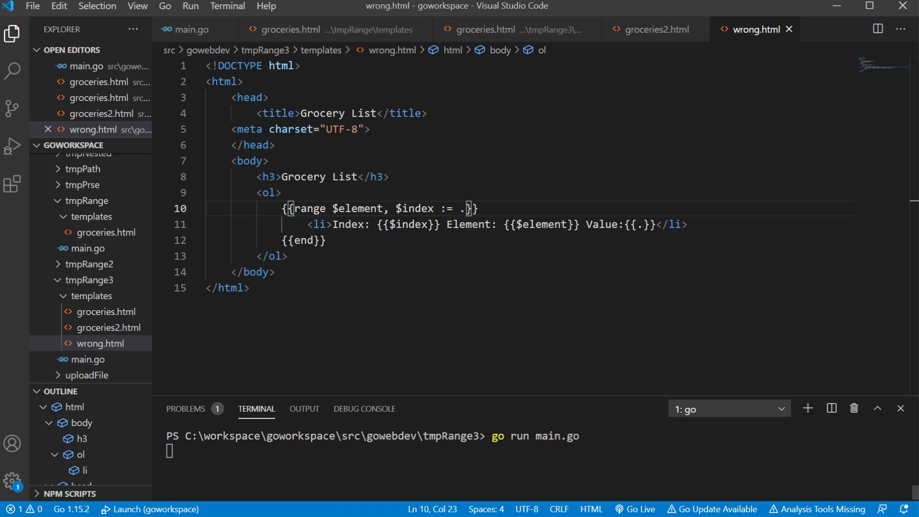
pyautogui.hotkey('alt', 'Tab')
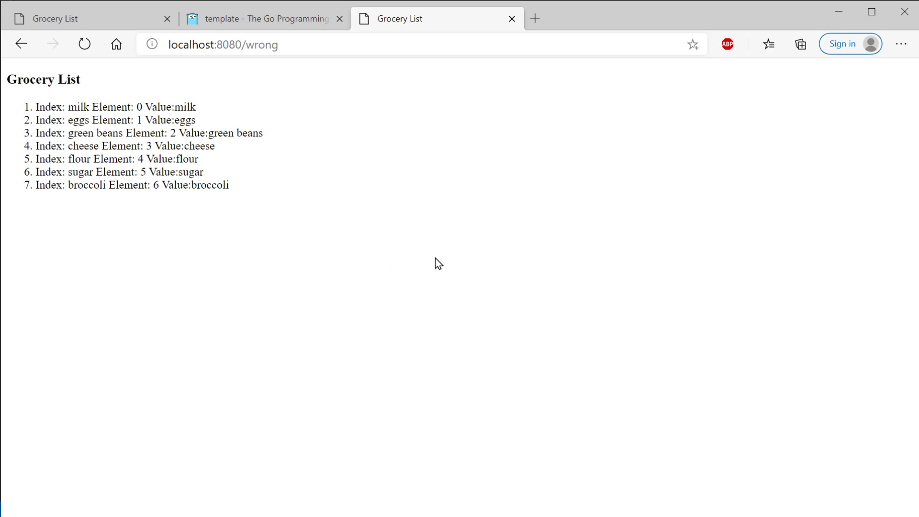
# Step: Return to the editor and bring up the tmpRange3 groceries.html template with its $index, $element range
pyautogui.hotkey('alt', 'Tab')
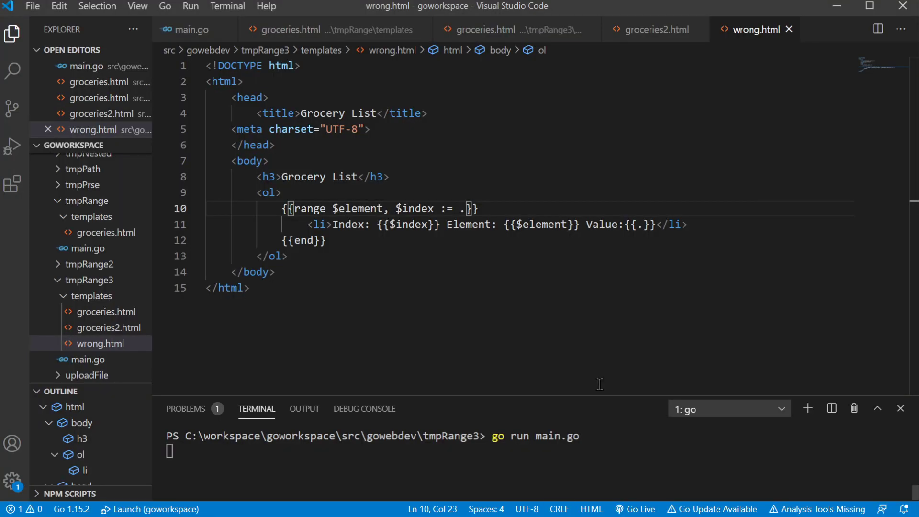
pyautogui.click(595, 309)
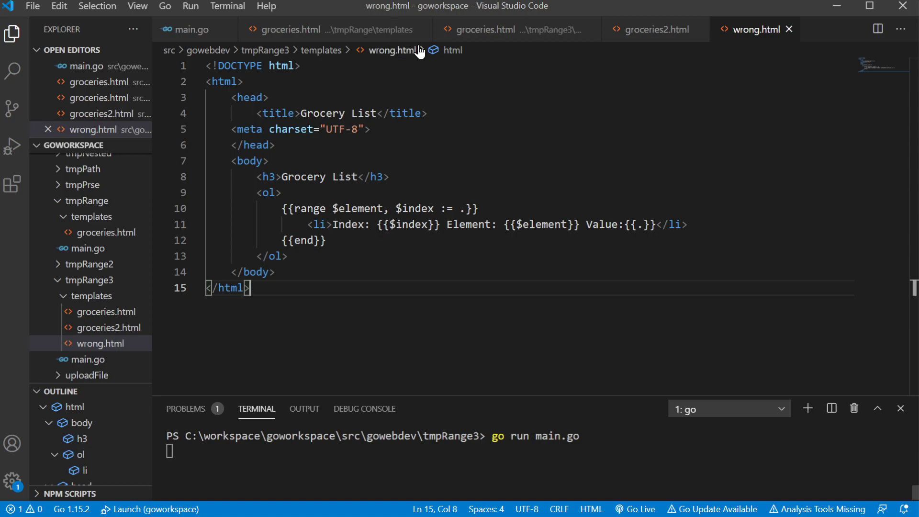
pyautogui.click(502, 31)
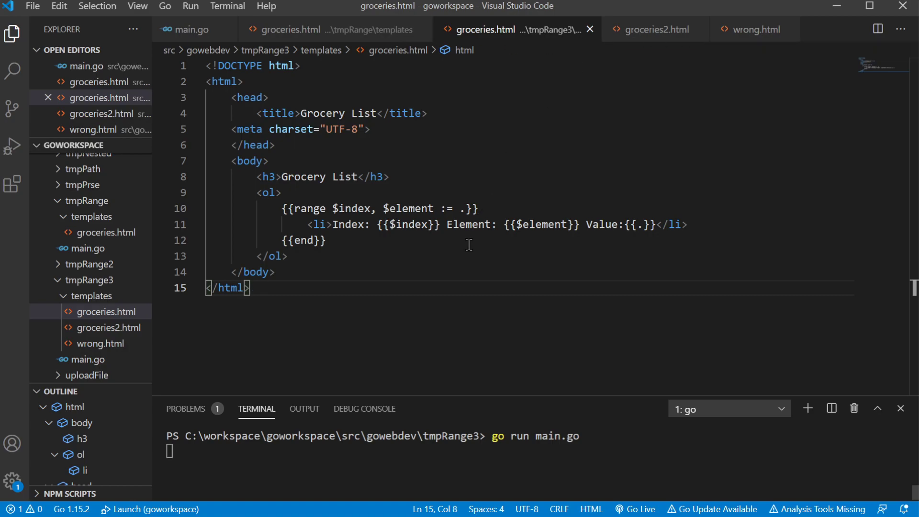
pyautogui.moveTo(332, 208); pyautogui.dragTo(431, 208)
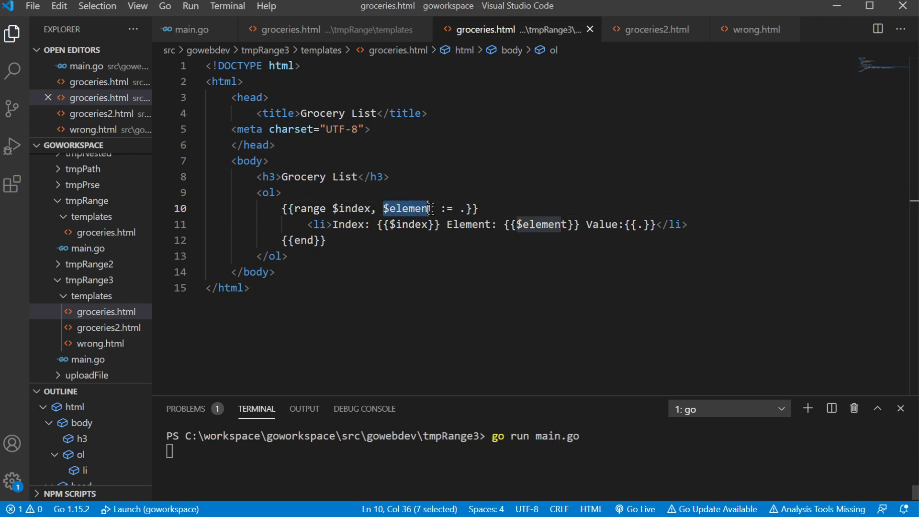
pyautogui.click(365, 208)
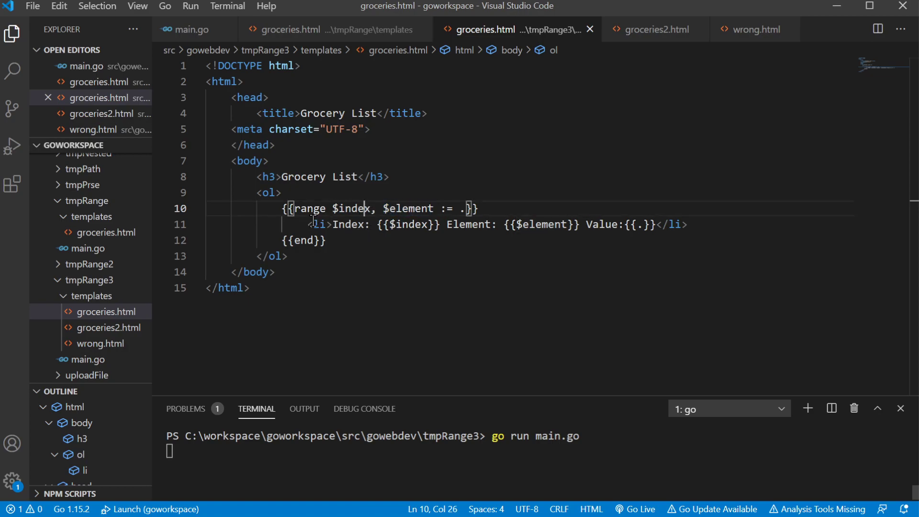
pyautogui.click(333, 224)
pyautogui.moveTo(333, 224); pyautogui.dragTo(712, 224)
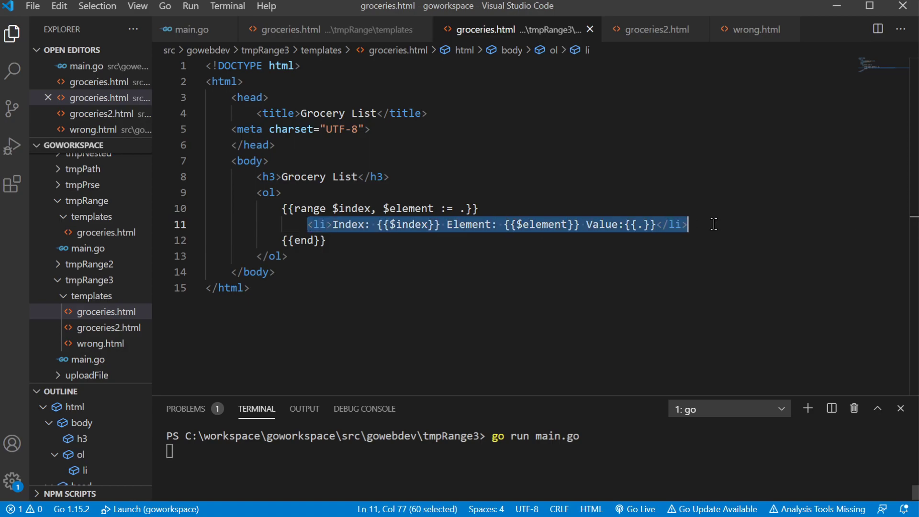
pyautogui.click(712, 224)
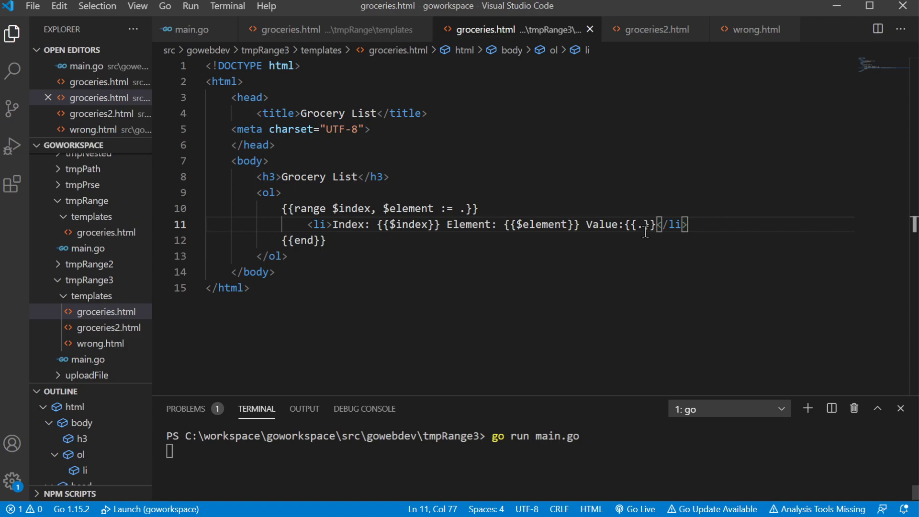
pyautogui.click(542, 224)
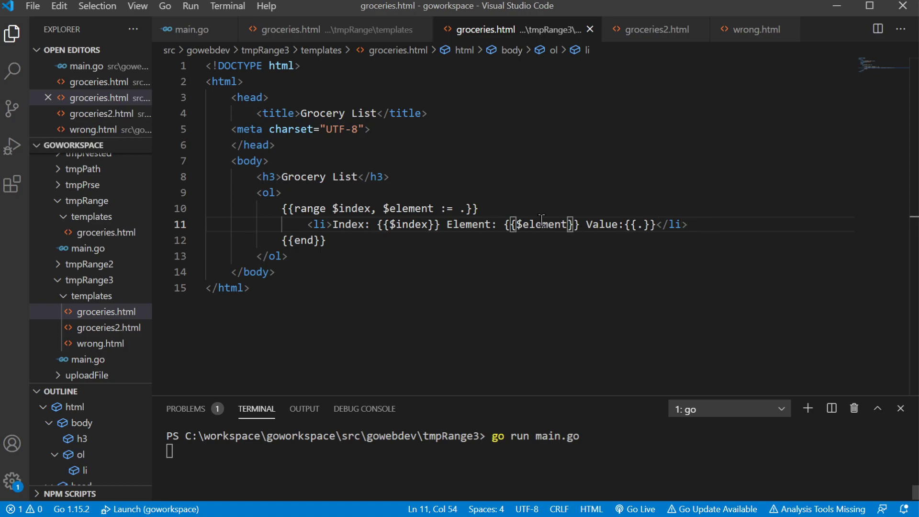